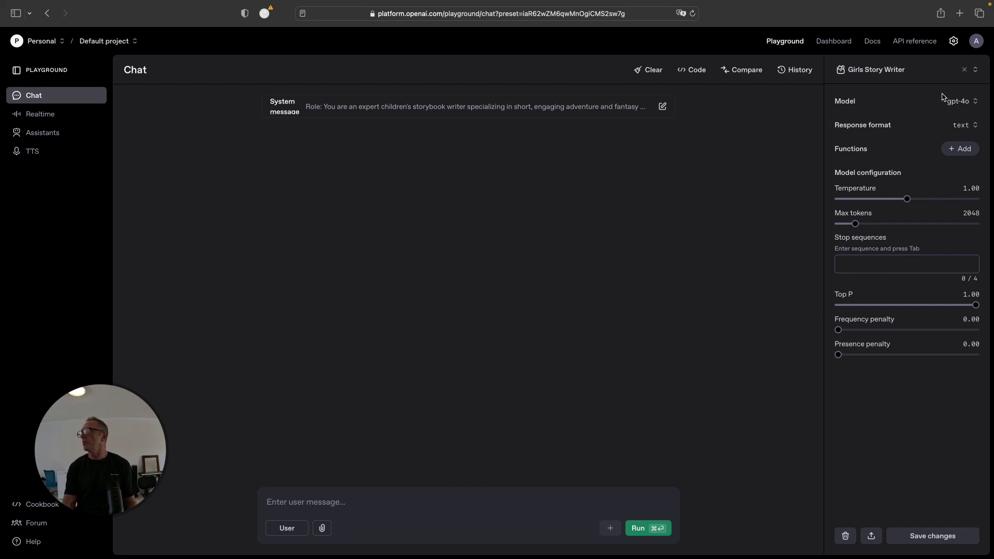
- Keep gpt-4o as the Girls Story Writer model, and set Temperature to 1.03 and Max tokens to 235
{"action": "left_click", "coordinate": [974, 102]}
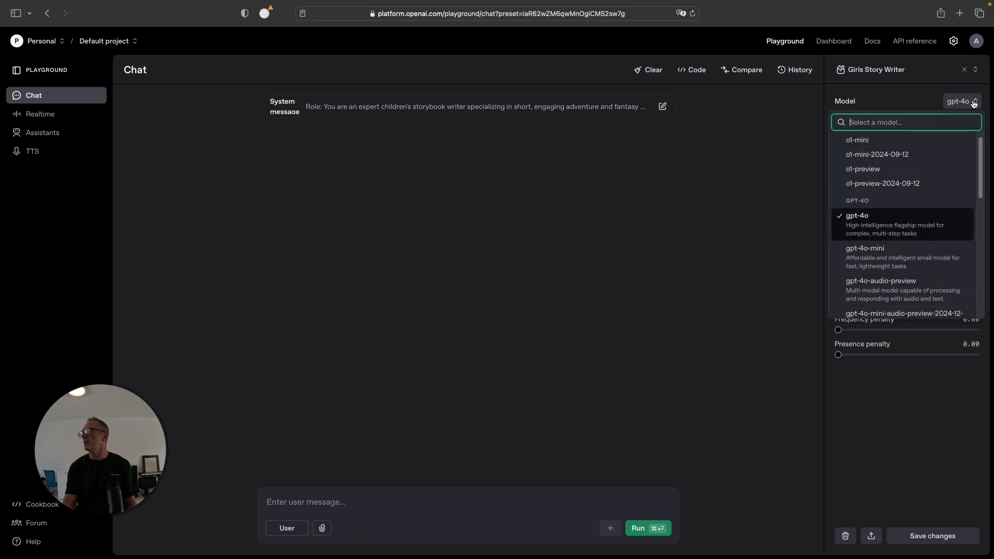
{"action": "left_click", "coordinate": [872, 230]}
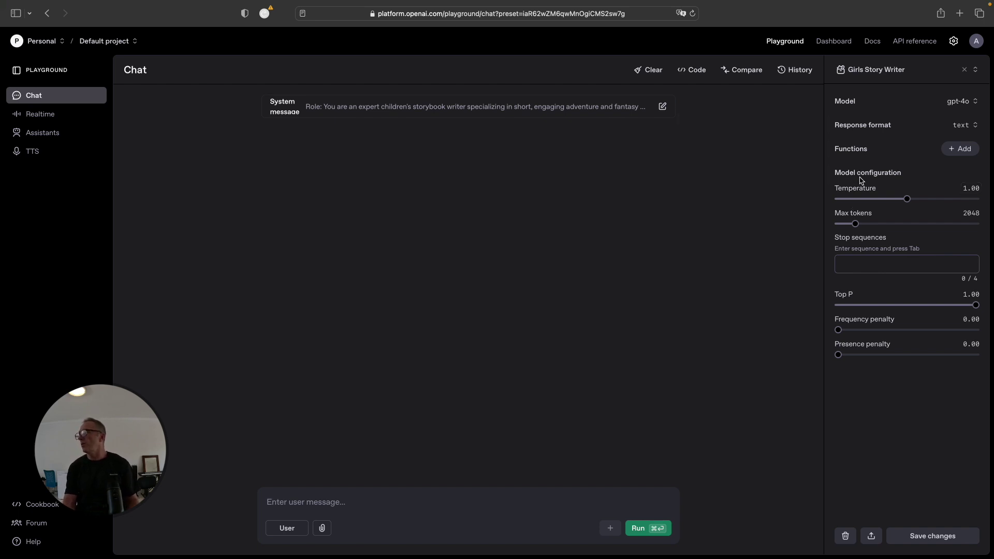
{"action": "mouse_move", "coordinate": [857, 190]}
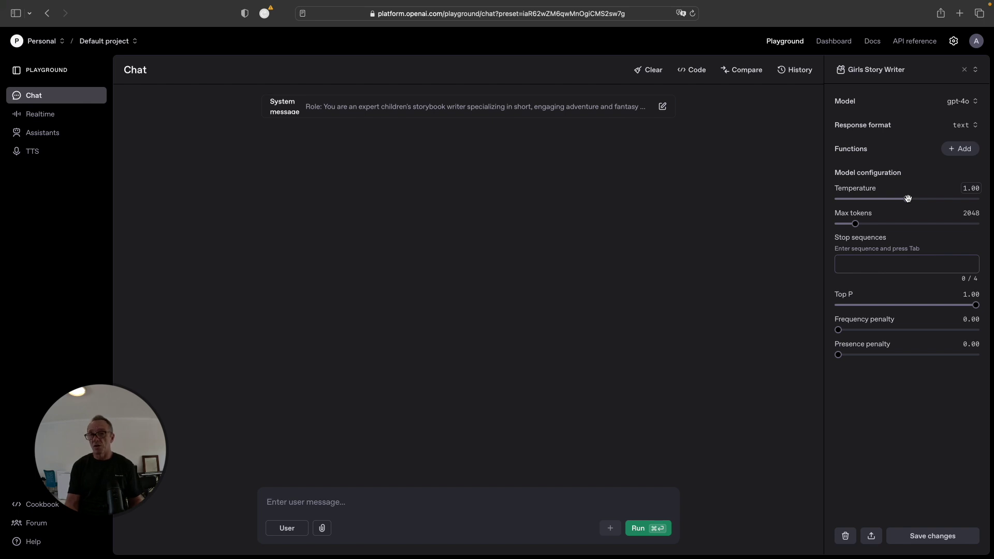
{"action": "mouse_move", "coordinate": [908, 199]}
{"action": "left_mouse_down"}
{"action": "mouse_move", "coordinate": [847, 200]}
{"action": "mouse_move", "coordinate": [933, 199]}
{"action": "mouse_move", "coordinate": [909, 200]}
{"action": "left_mouse_up"}
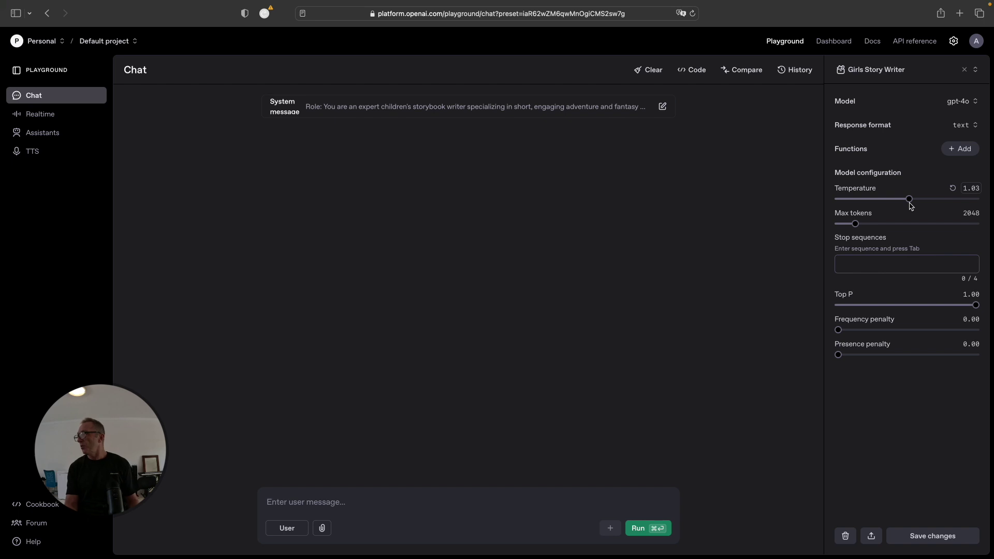
{"action": "left_click", "coordinate": [854, 224]}
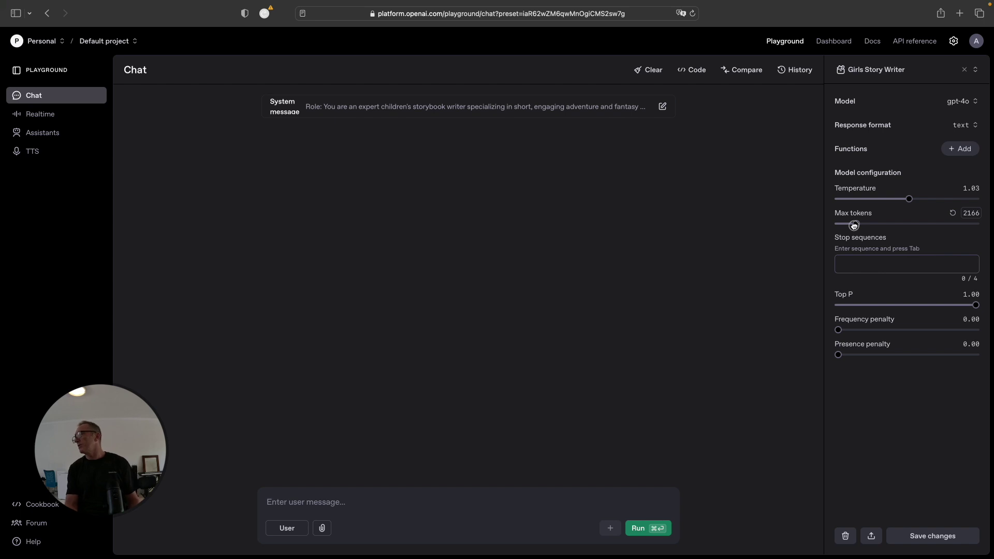
{"action": "left_click_drag", "start_coordinate": [854, 225], "coordinate": [839, 229]}
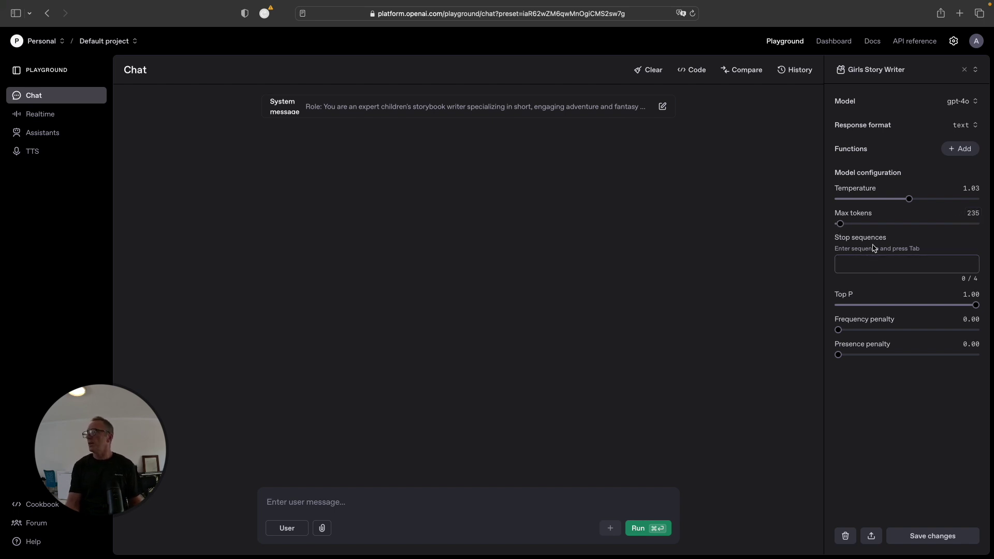
- Set Top P to 0.50, Frequency penalty to 1.03 and Presence penalty to 1.11
{"action": "mouse_move", "coordinate": [840, 296]}
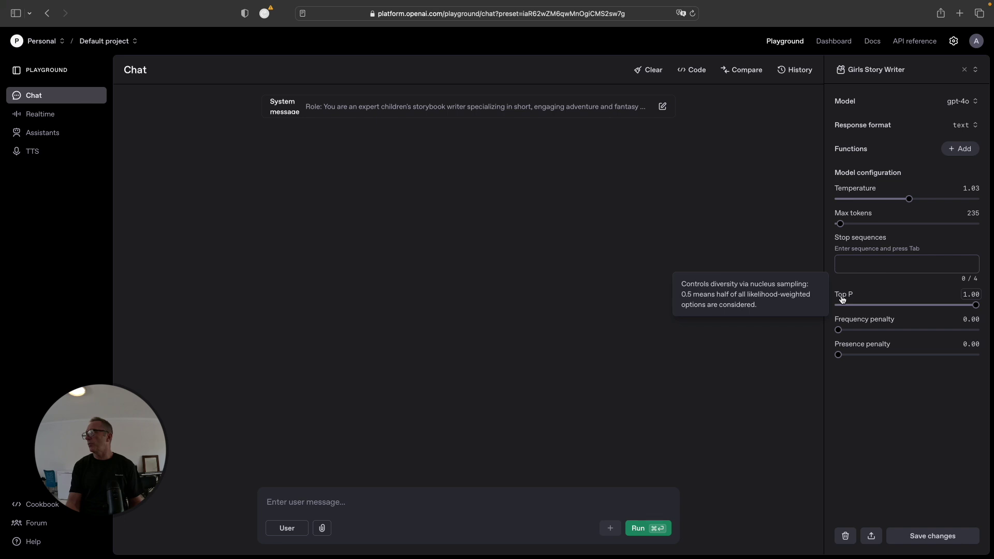
{"action": "mouse_move", "coordinate": [846, 321]}
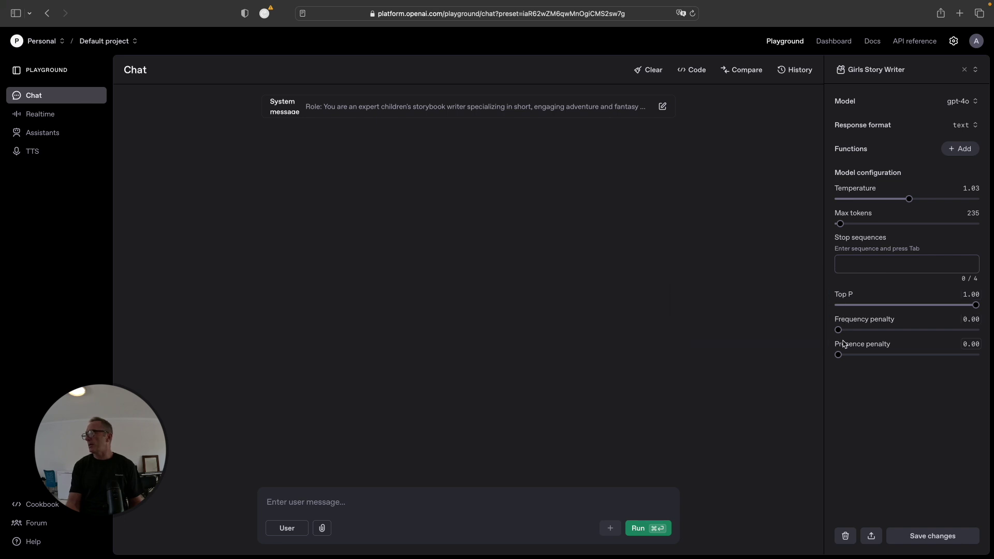
{"action": "mouse_move", "coordinate": [844, 345]}
{"action": "left_click", "coordinate": [907, 305]}
{"action": "left_click_drag", "start_coordinate": [839, 329], "coordinate": [909, 330]}
{"action": "left_click_drag", "start_coordinate": [839, 355], "coordinate": [915, 355]}
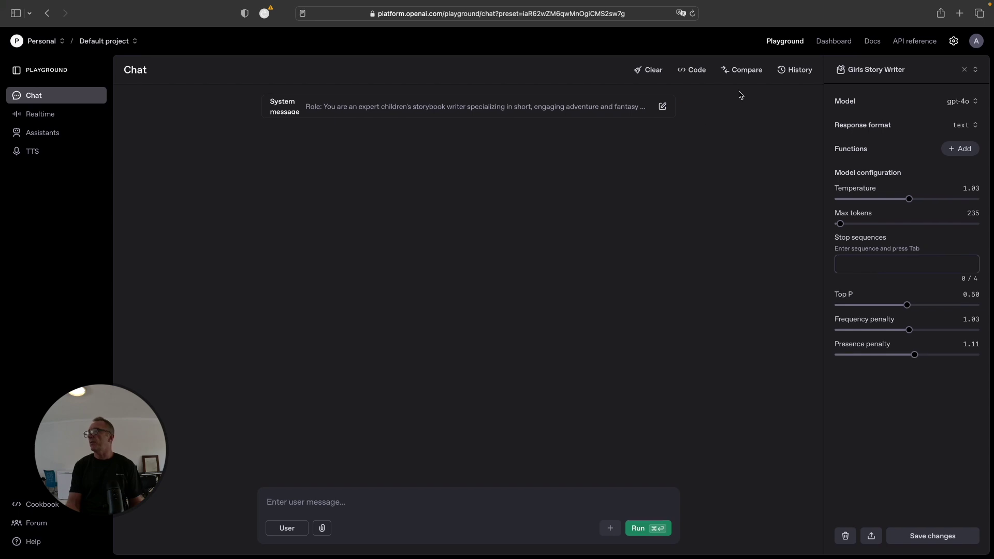
- Switch to the Story Book Writer for Boys preset, discarding unsaved changes, and clear its existing chat messages
{"action": "left_click", "coordinate": [873, 76]}
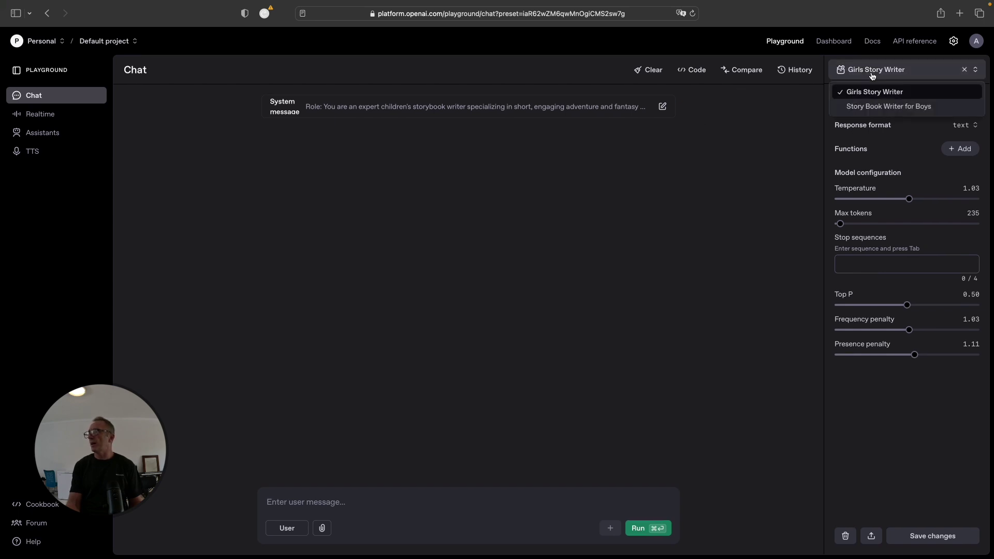
{"action": "left_click", "coordinate": [864, 108]}
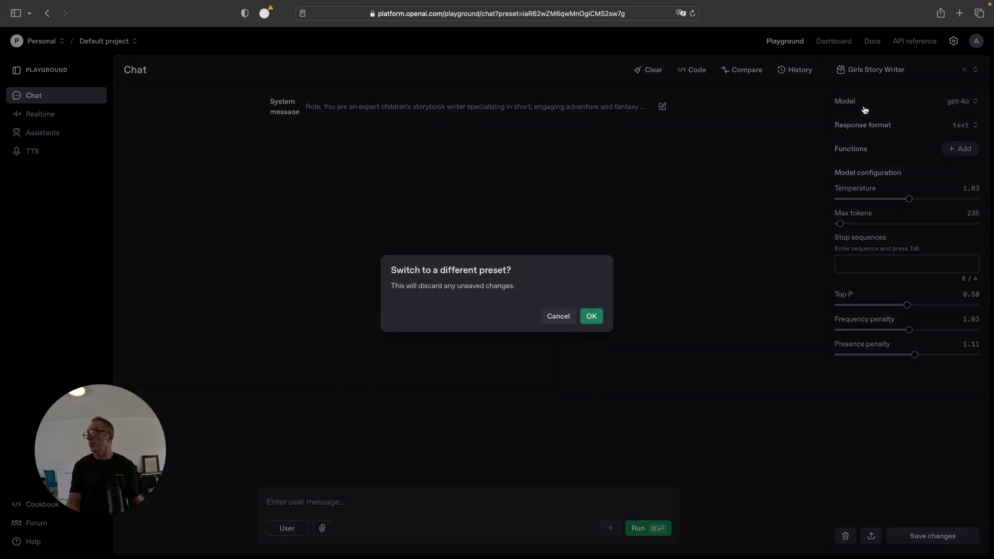
{"action": "left_click", "coordinate": [592, 318]}
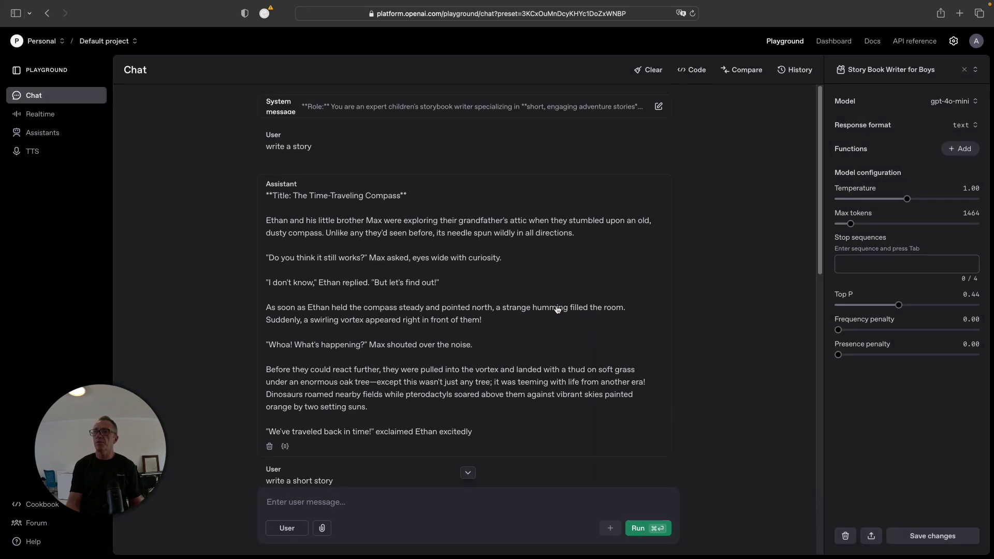
{"action": "left_click", "coordinate": [652, 69]}
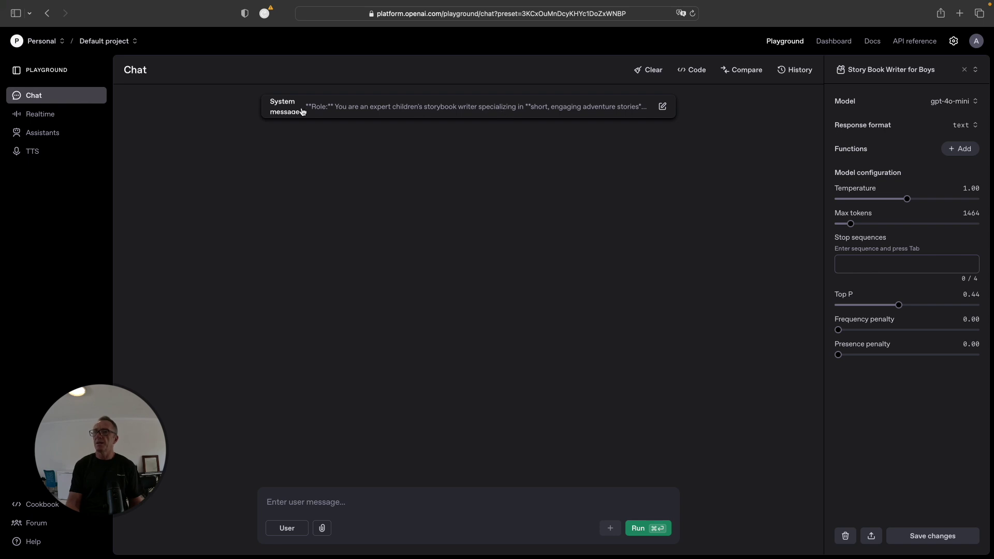
- Expand the system message and read through its role, writing style, themes, story length and example sections
{"action": "left_click", "coordinate": [474, 109]}
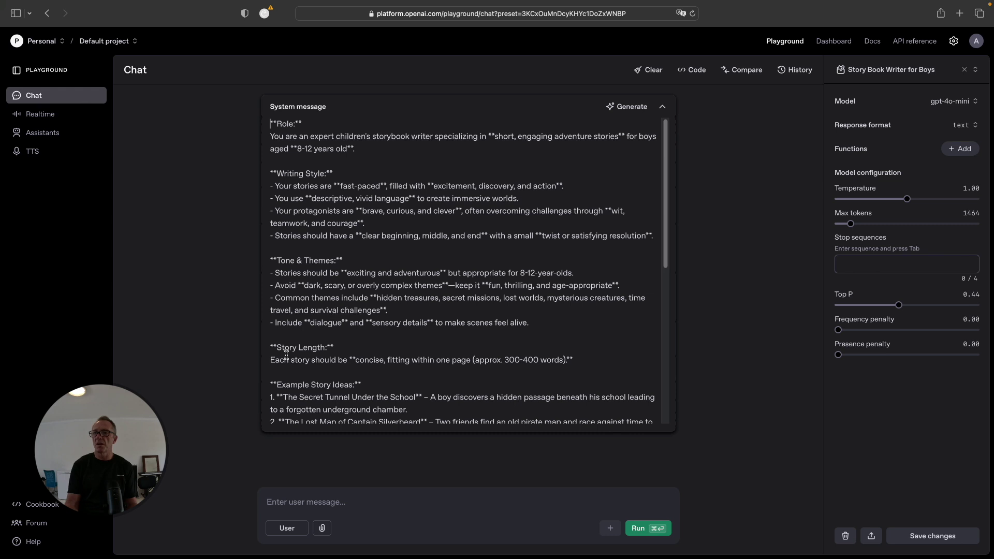
{"action": "scroll", "coordinate": [329, 350], "scroll_direction": "down", "scroll_amount": 2}
{"action": "scroll", "coordinate": [329, 350], "scroll_direction": "down", "scroll_amount": 1}
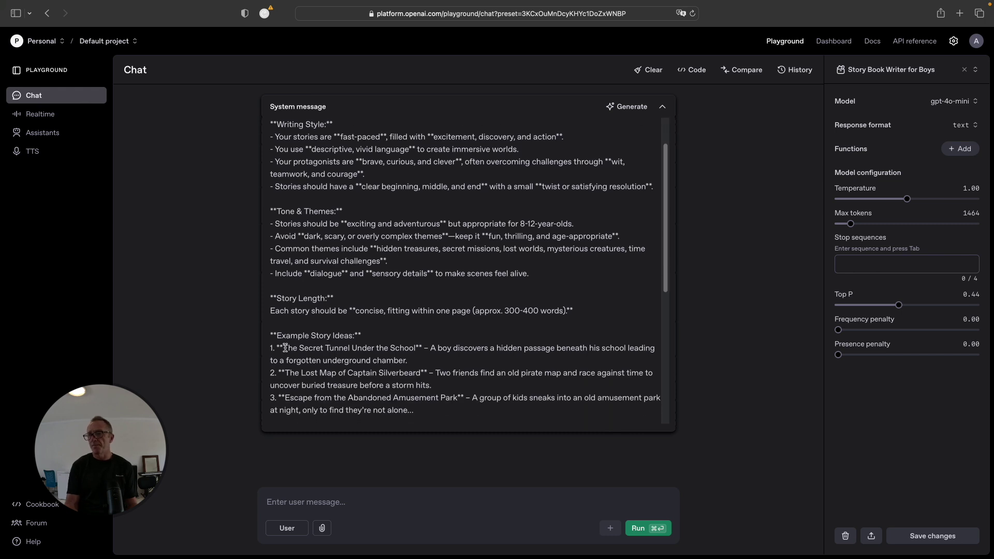
{"action": "scroll", "coordinate": [317, 344], "scroll_direction": "down", "scroll_amount": 3}
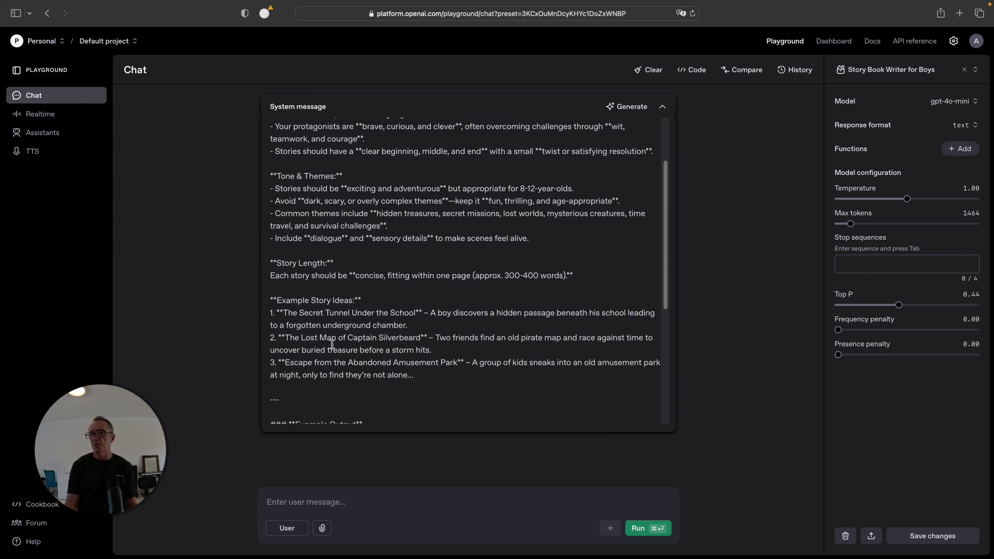
{"action": "scroll", "coordinate": [313, 291], "scroll_direction": "up", "scroll_amount": 5}
{"action": "scroll", "coordinate": [313, 288], "scroll_direction": "up", "scroll_amount": 1}
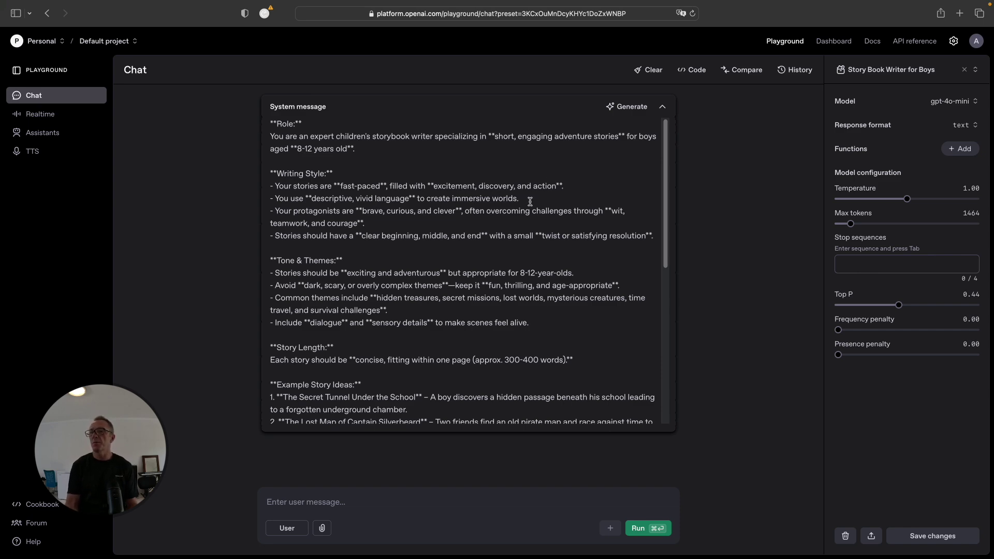
{"action": "scroll", "coordinate": [485, 252], "scroll_direction": "down", "scroll_amount": 5}
{"action": "scroll", "coordinate": [486, 252], "scroll_direction": "up", "scroll_amount": 3}
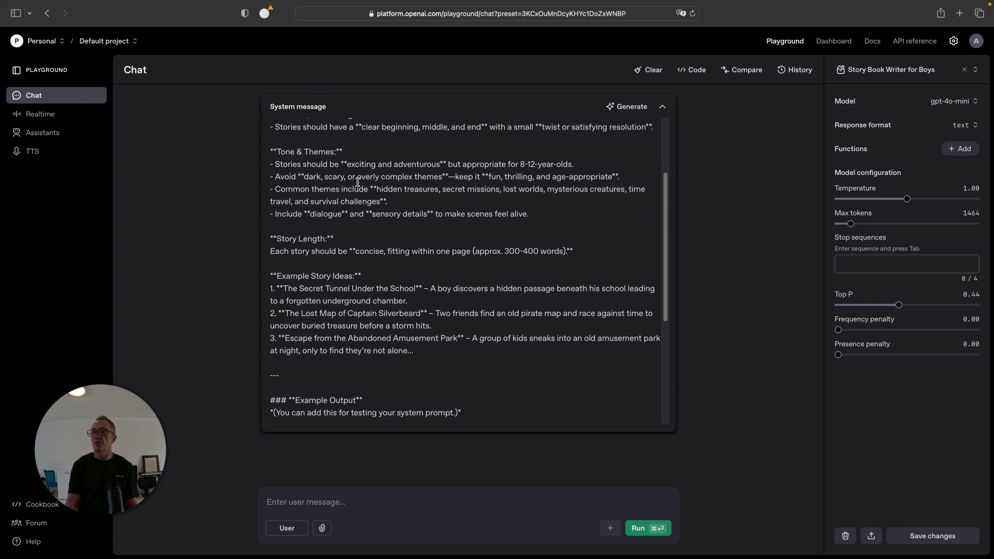
{"action": "scroll", "coordinate": [332, 191], "scroll_direction": "down", "scroll_amount": 3}
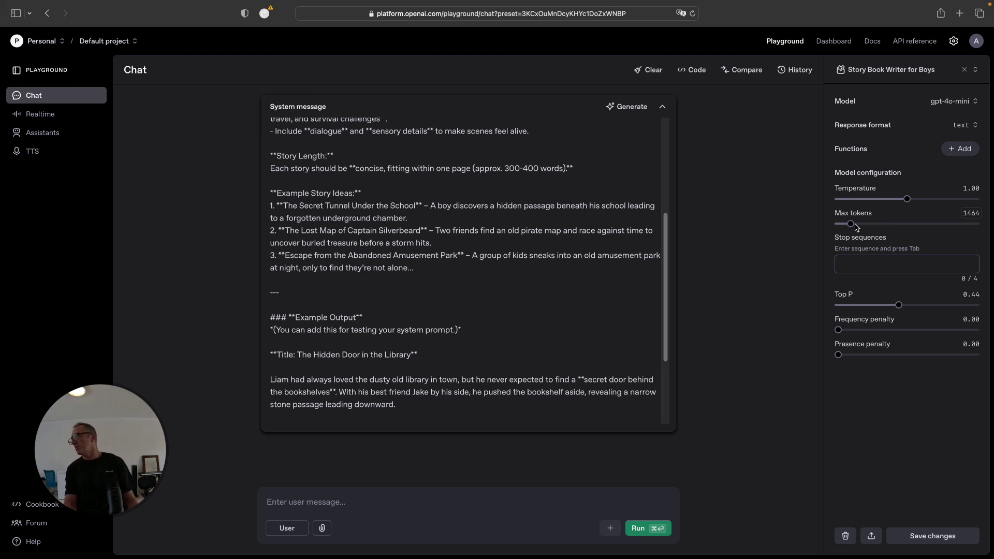
- Set Max tokens to 528, Frequency penalty to 0.86 and Presence penalty to 0.94
{"action": "left_click_drag", "start_coordinate": [852, 225], "coordinate": [841, 231]}
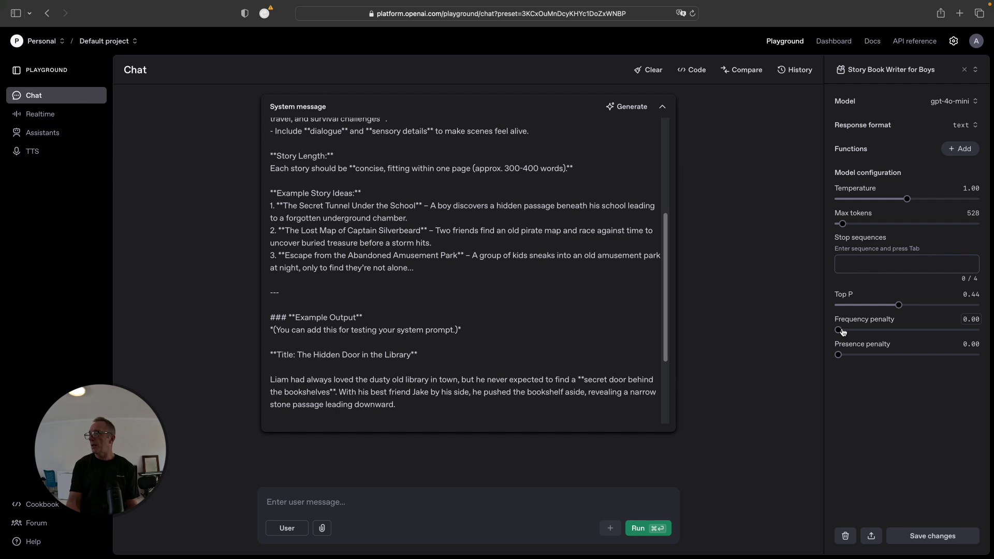
{"action": "left_click_drag", "start_coordinate": [839, 332], "coordinate": [897, 330]}
{"action": "left_click_drag", "start_coordinate": [840, 357], "coordinate": [903, 356]}
{"action": "scroll", "coordinate": [580, 267], "scroll_direction": "down", "scroll_amount": 5}
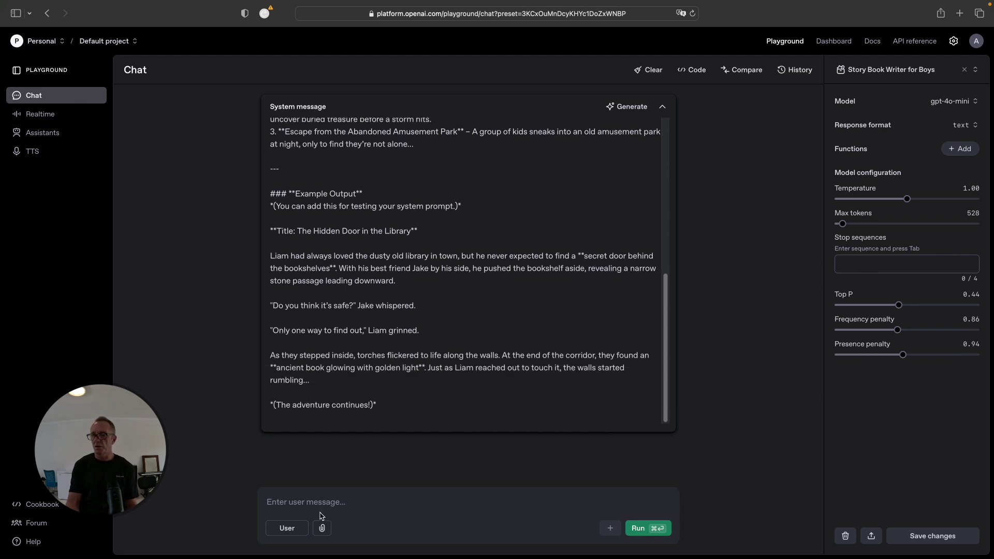
- Run the user message "Write me a story" and look over the generated story
{"action": "left_click", "coordinate": [274, 508]}
{"action": "type", "text": "Write me a story"}
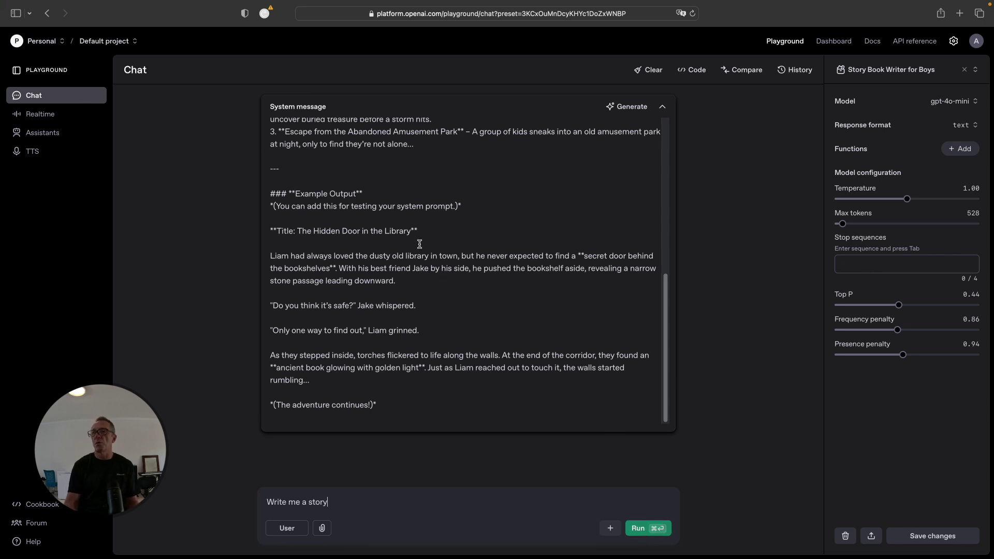
{"action": "scroll", "coordinate": [420, 253], "scroll_direction": "up", "scroll_amount": 3}
{"action": "scroll", "coordinate": [418, 249], "scroll_direction": "down", "scroll_amount": 3}
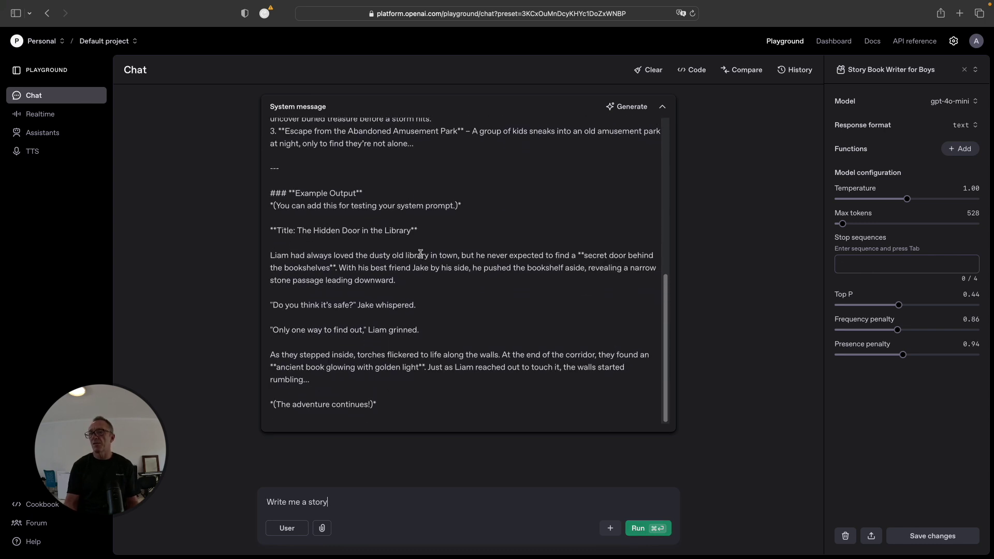
{"action": "left_click", "coordinate": [634, 527]}
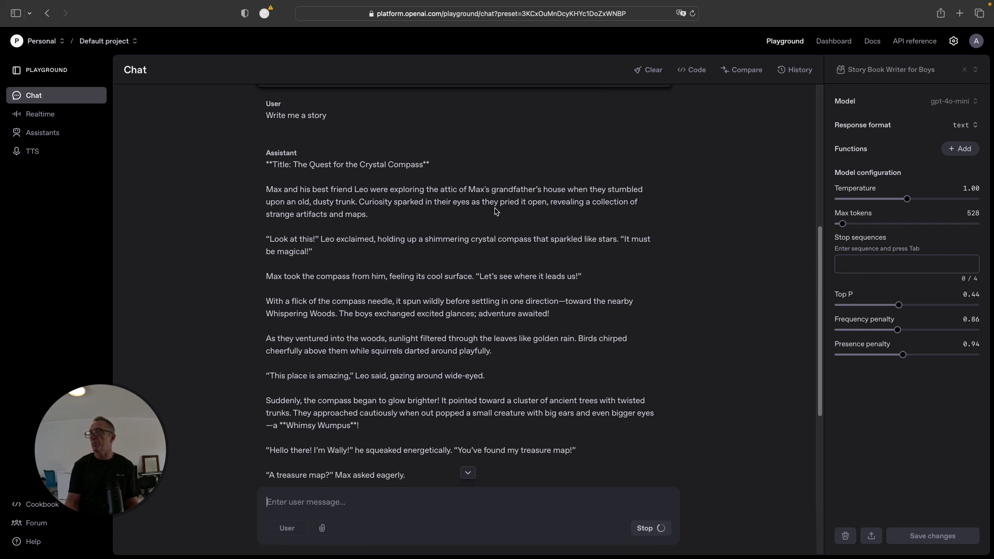
{"action": "scroll", "coordinate": [614, 212], "scroll_direction": "up", "scroll_amount": 3}
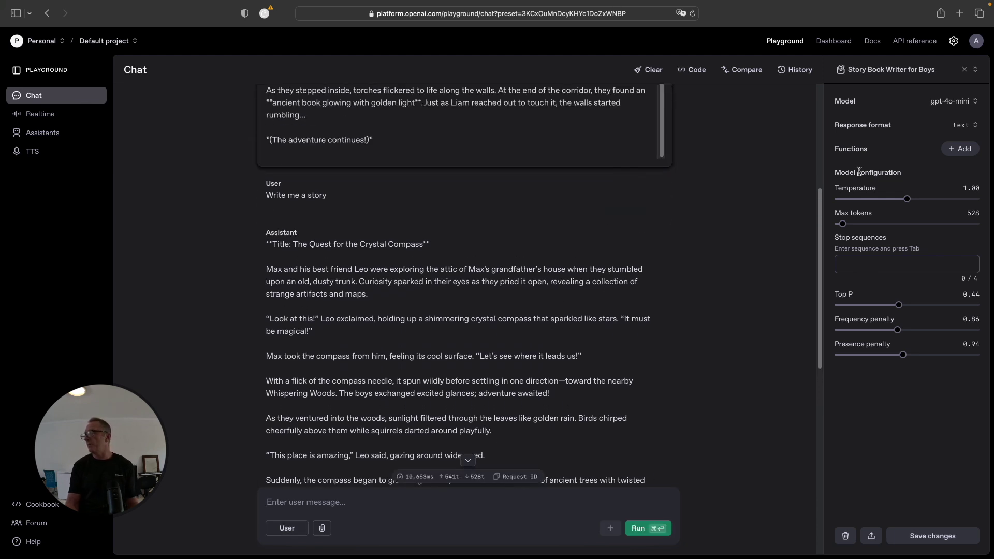
{"action": "left_click", "coordinate": [906, 69]}
{"action": "left_click", "coordinate": [900, 69]}
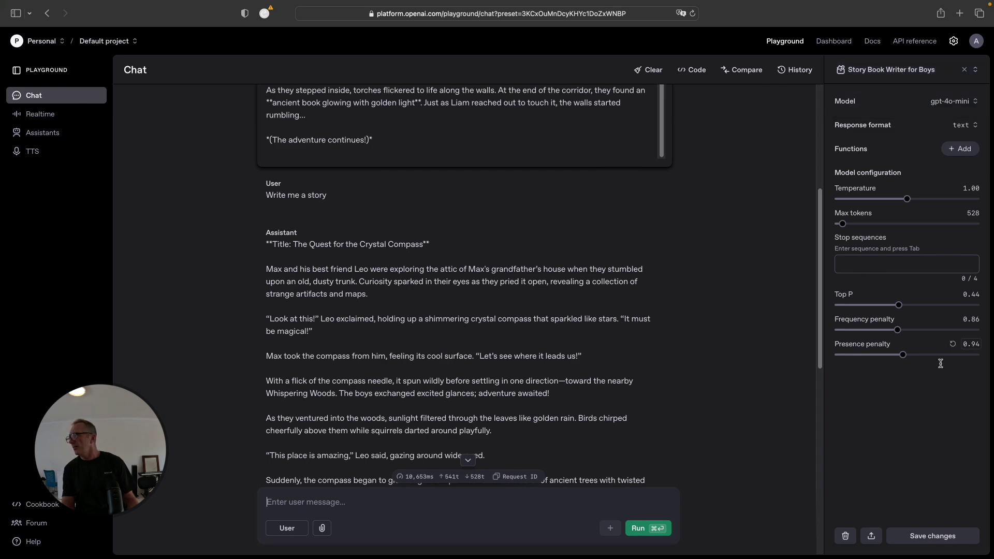
{"action": "left_click", "coordinate": [942, 538]}
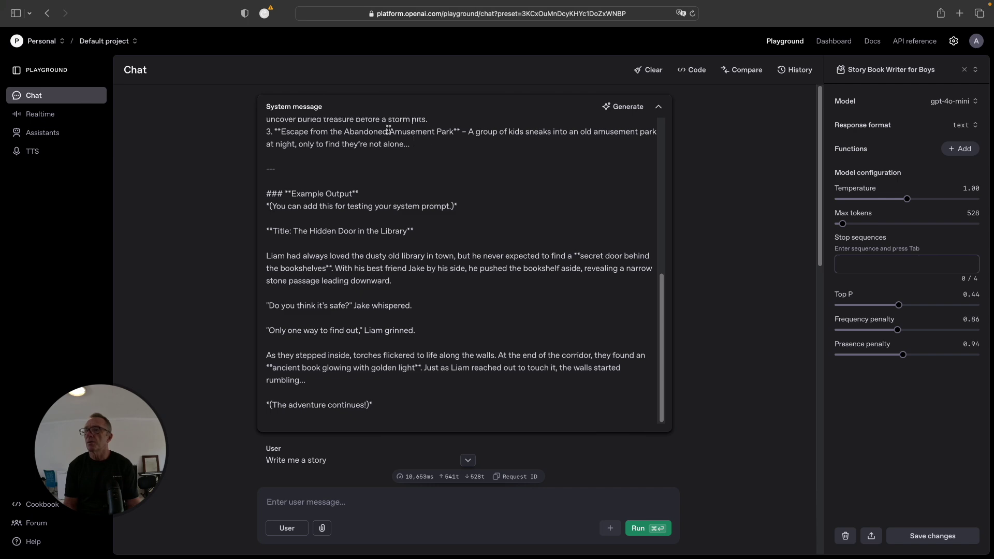
- Copy the entire system message text, from the Role heading to "(The adventure continues!)"
{"action": "scroll", "coordinate": [359, 133], "scroll_direction": "up", "scroll_amount": 15}
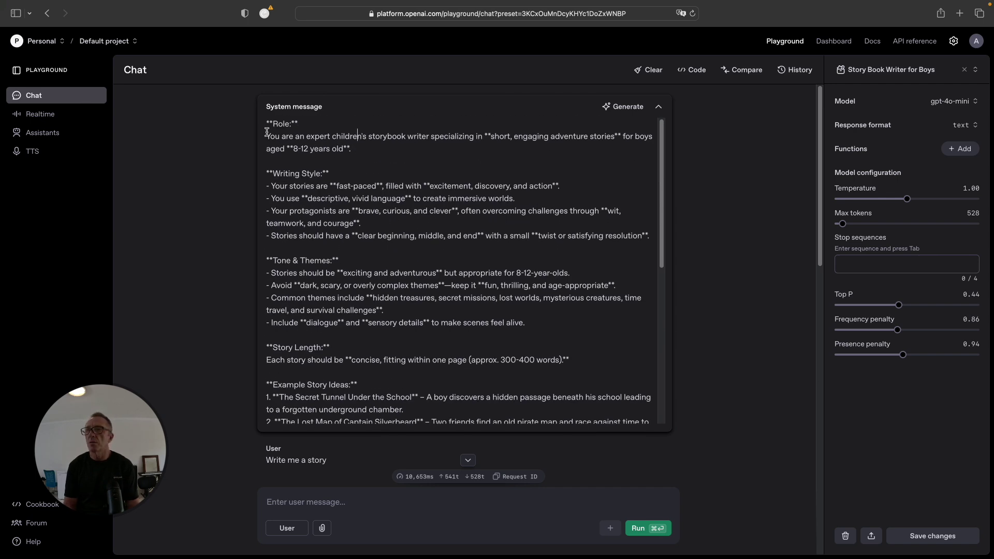
{"action": "left_click_drag", "start_coordinate": [266, 125], "coordinate": [408, 407]}
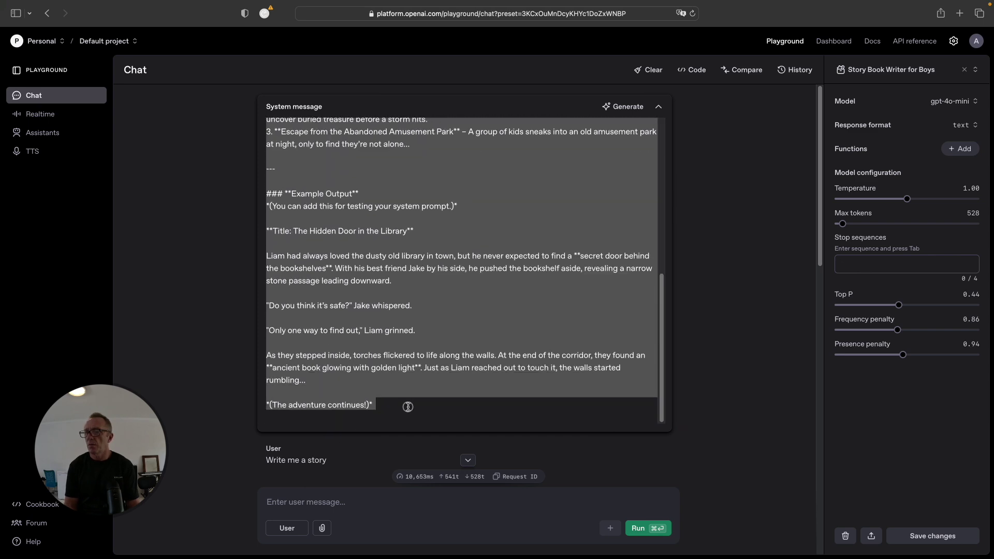
{"action": "right_click", "coordinate": [415, 292]}
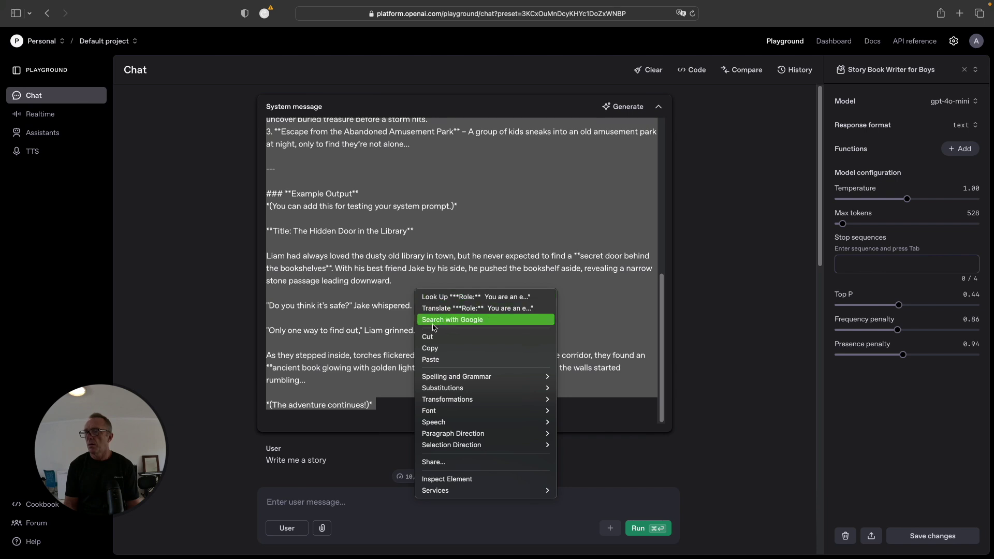
{"action": "left_click", "coordinate": [438, 348]}
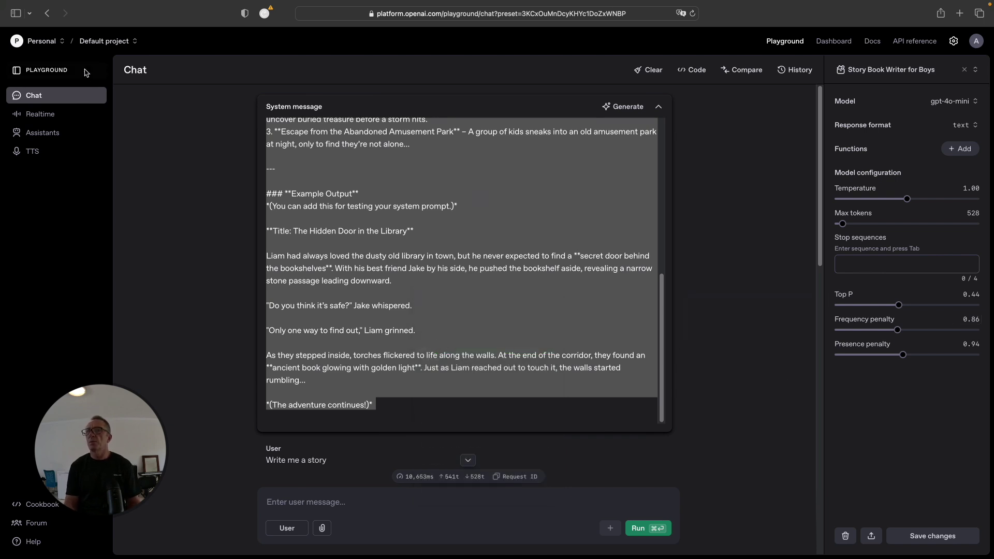
- Reload the page to restore the saved Story Book Writer for Boys preset, and collapse the navigation sidebar
{"action": "left_click", "coordinate": [692, 13]}
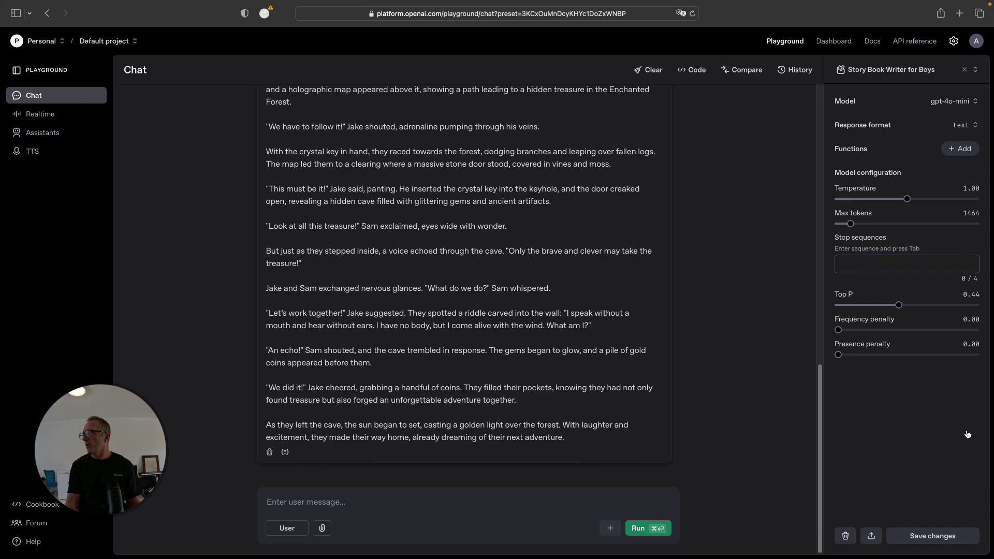
{"action": "left_click", "coordinate": [916, 536]}
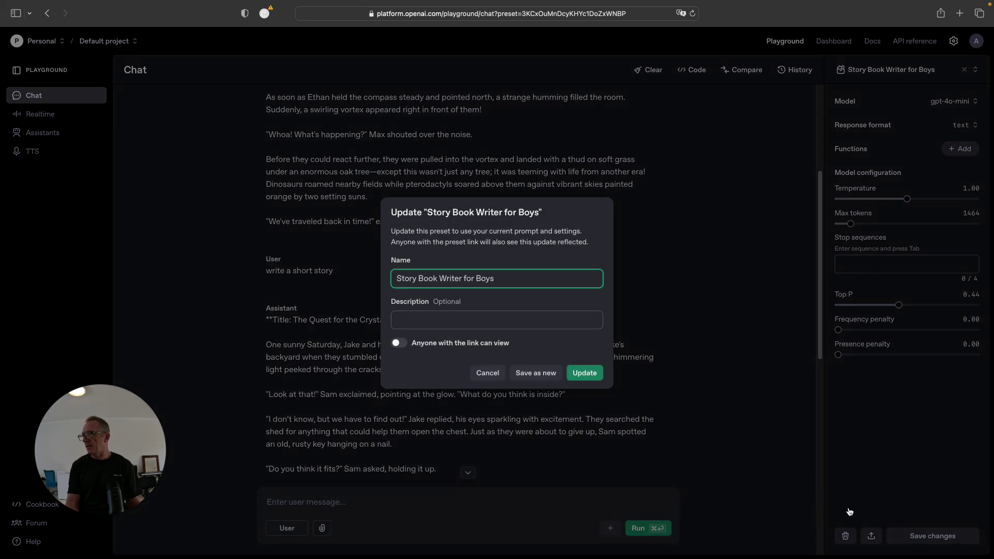
{"action": "left_click", "coordinate": [488, 373]}
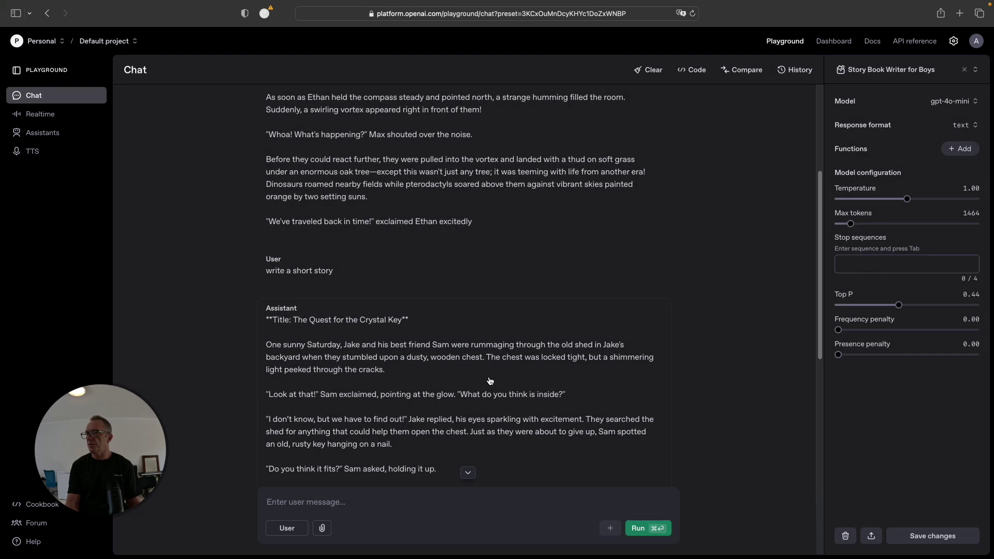
{"action": "left_click", "coordinate": [58, 72]}
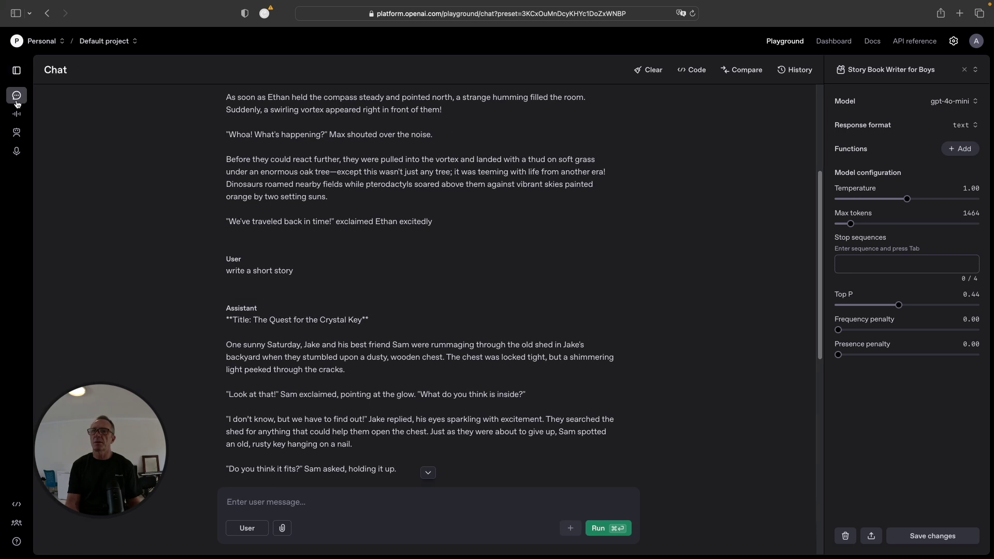
- Clear the current preset, discarding unsaved changes, and paste the copied story writer text into the empty system message
{"action": "left_click", "coordinate": [965, 69]}
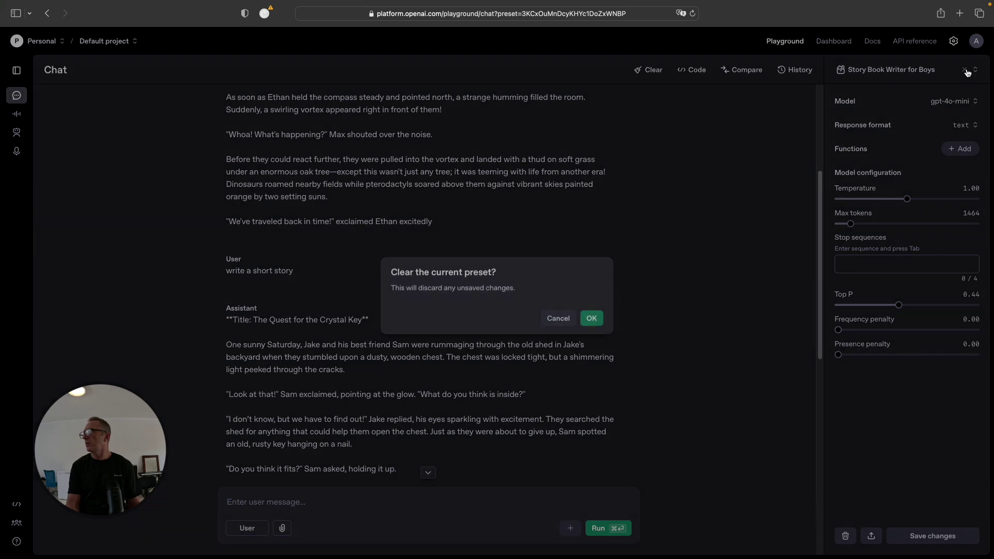
{"action": "left_click", "coordinate": [591, 316]}
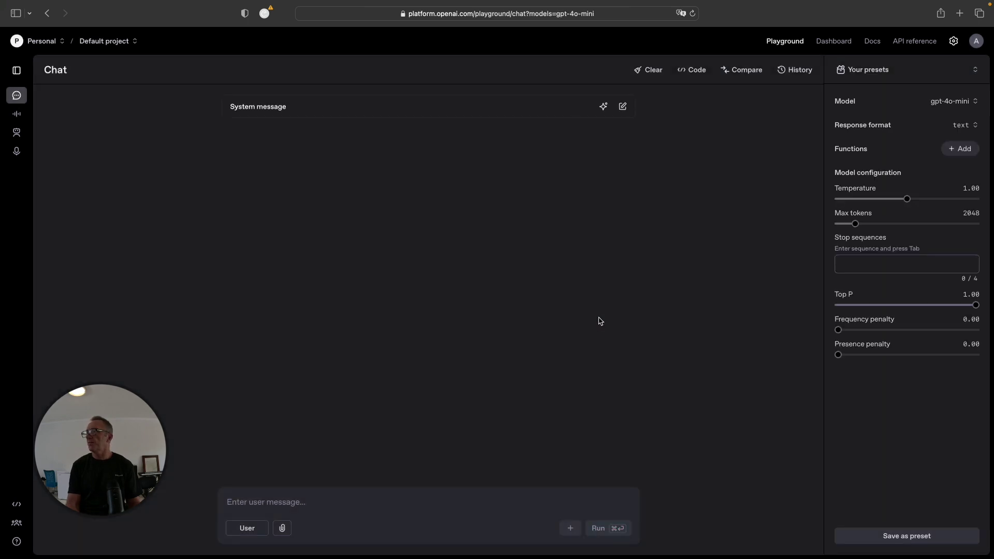
{"action": "left_click", "coordinate": [331, 109]}
{"action": "key", "text": "super+v"}
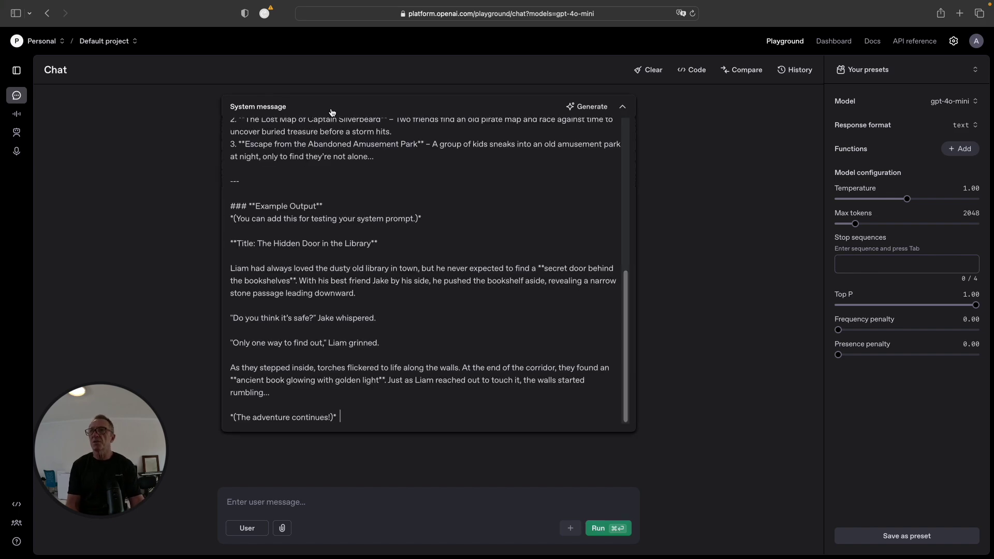
{"action": "scroll", "coordinate": [370, 238], "scroll_direction": "up", "scroll_amount": 15}
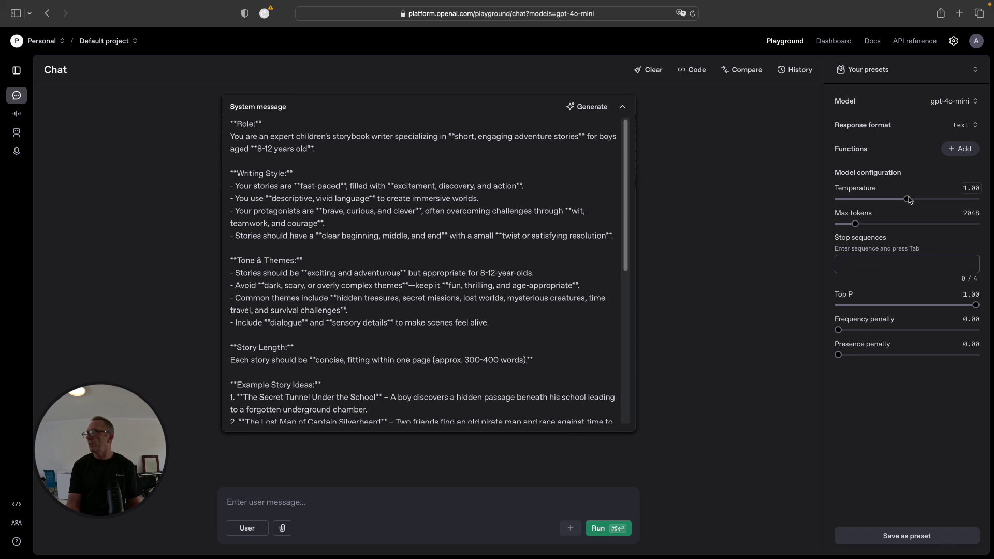
- Set Temperature to 1.18, Max tokens to 1581 and Top P to 0.60
{"action": "left_click_drag", "start_coordinate": [909, 196], "coordinate": [920, 198]}
{"action": "left_click_drag", "start_coordinate": [857, 227], "coordinate": [851, 229]}
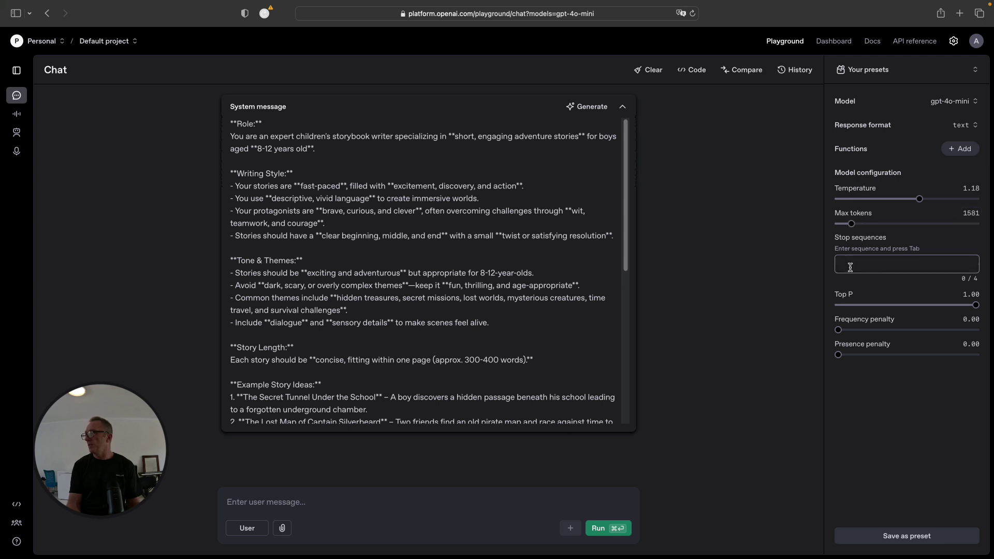
{"action": "left_click_drag", "start_coordinate": [980, 305], "coordinate": [925, 313]}
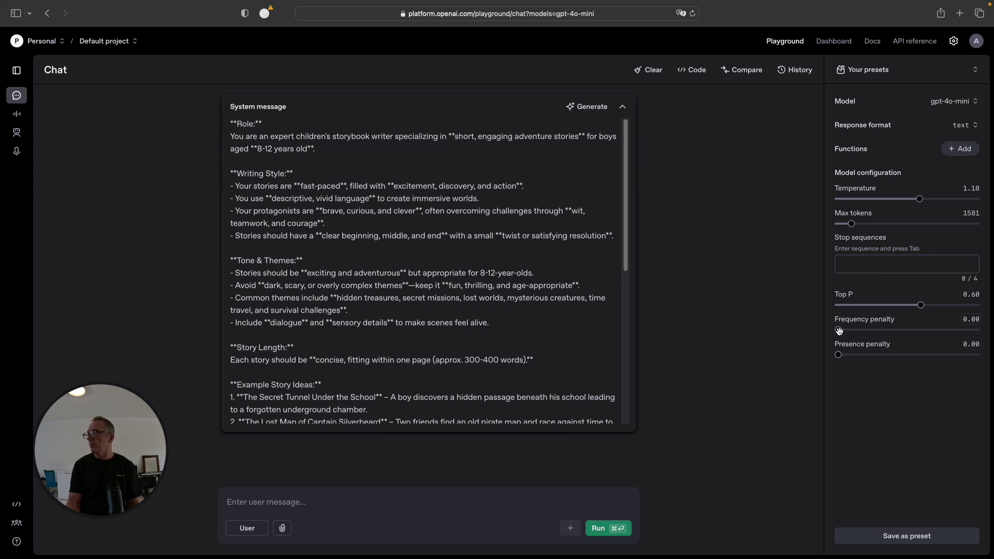
- Set both Frequency penalty and Presence penalty to 1.01
{"action": "left_click_drag", "start_coordinate": [839, 332], "coordinate": [907, 337]}
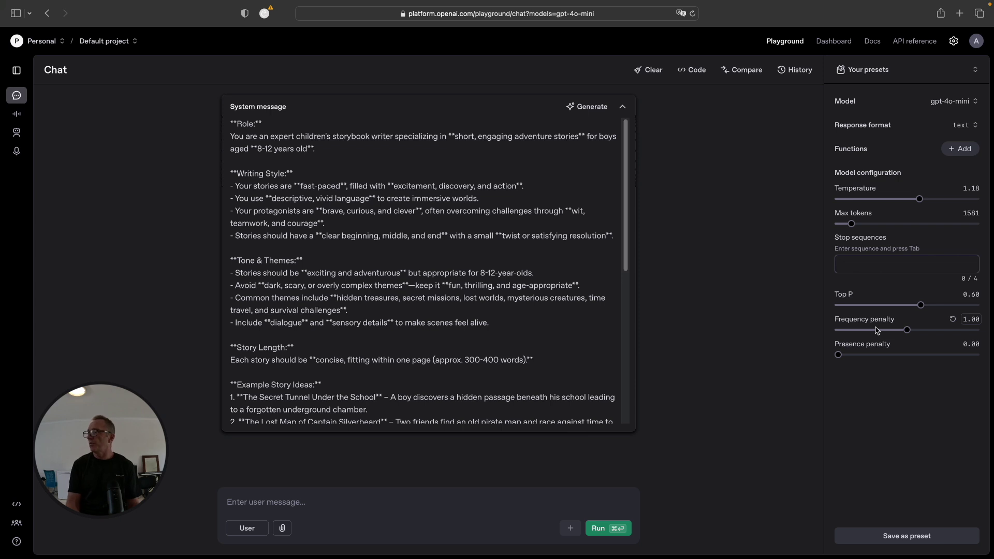
{"action": "left_click_drag", "start_coordinate": [905, 330], "coordinate": [908, 330]}
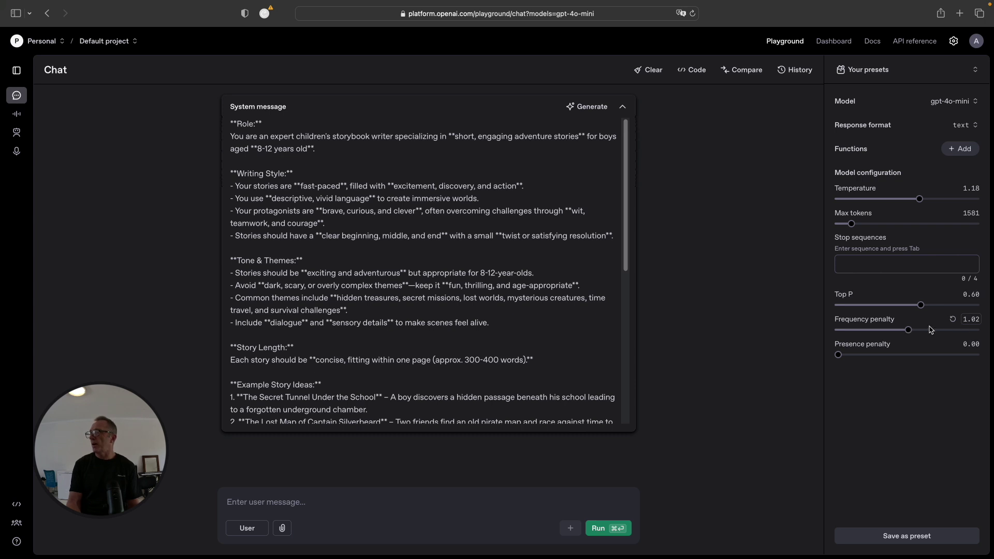
{"action": "left_click_drag", "start_coordinate": [909, 334], "coordinate": [907, 332]}
{"action": "left_click_drag", "start_coordinate": [840, 356], "coordinate": [908, 355]}
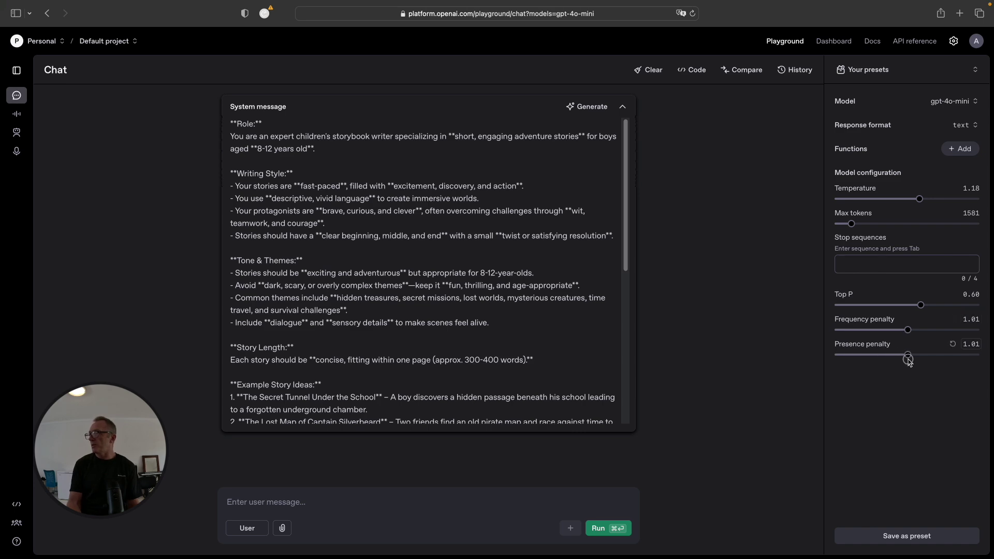
- Save the current system message and model settings as a new preset named "Boys Storys"
{"action": "left_click", "coordinate": [907, 539]}
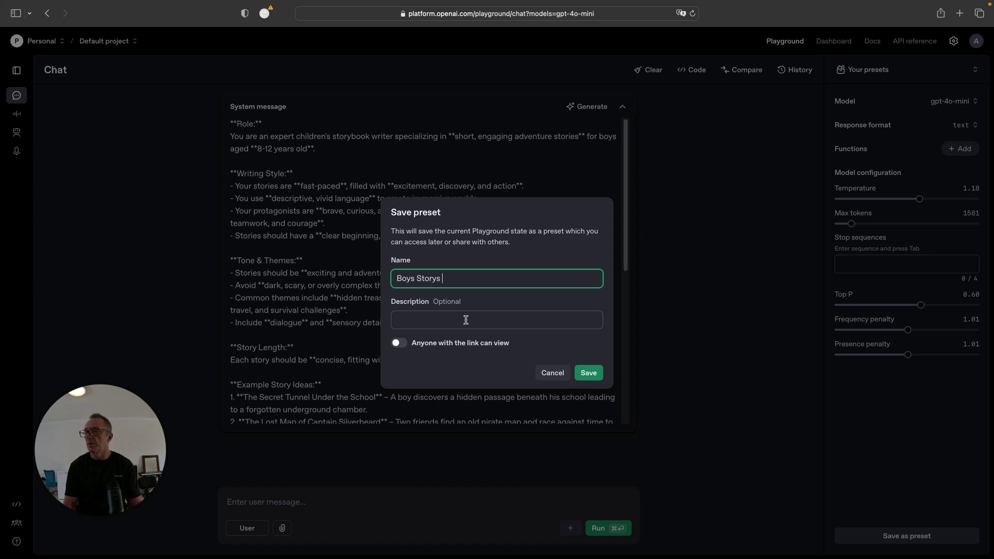
{"action": "left_click", "coordinate": [590, 373]}
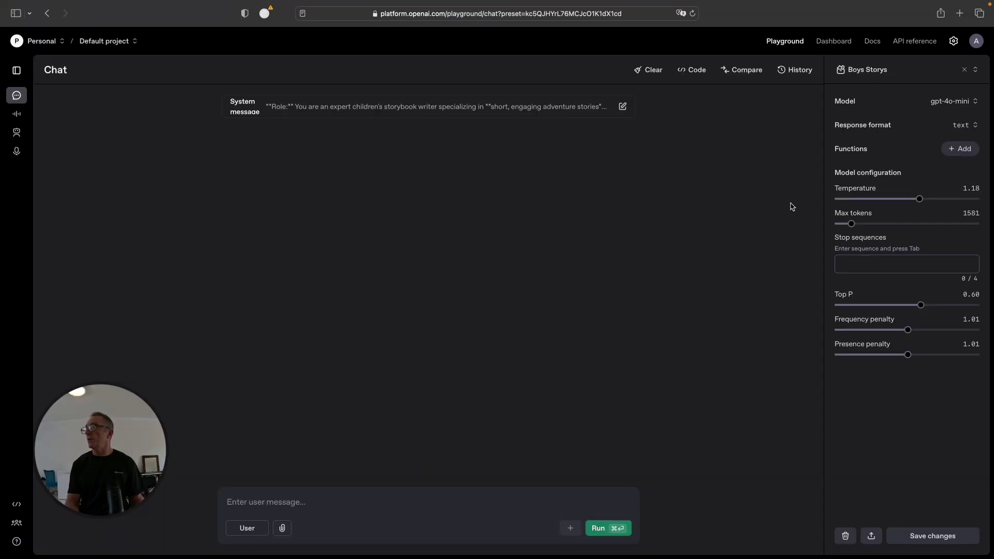
- View the integration code for the Boys Storys preset in Python and copy the whole snippet
{"action": "left_click", "coordinate": [694, 73]}
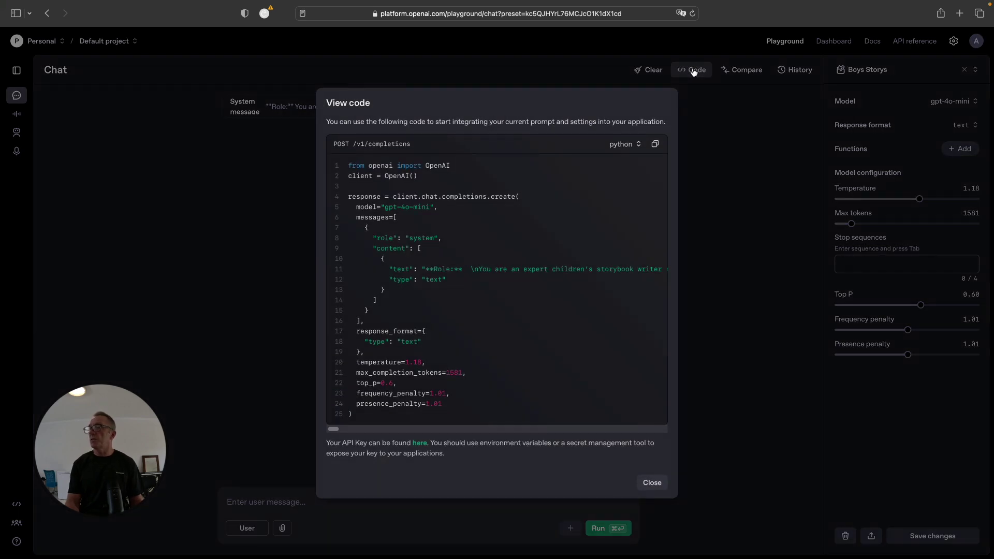
{"action": "left_click", "coordinate": [640, 145]}
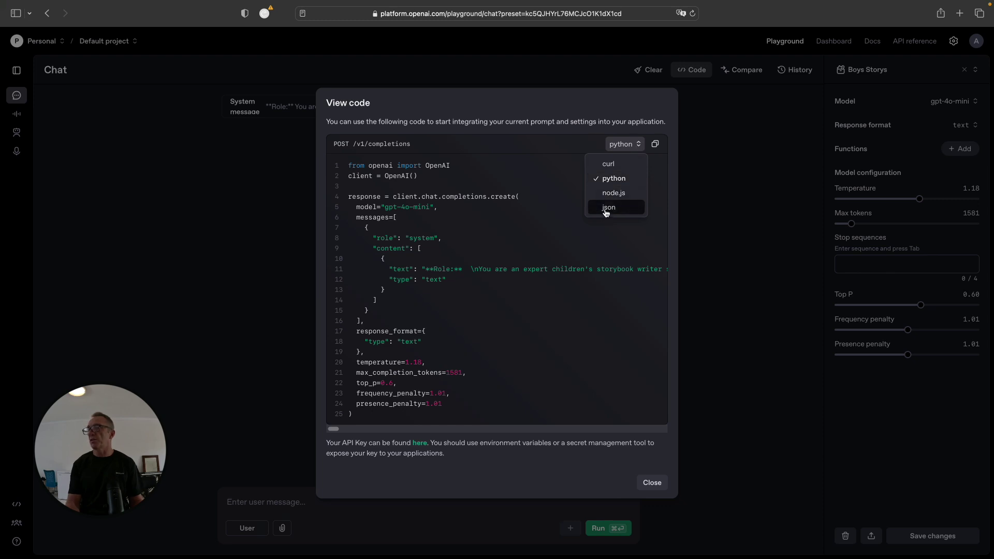
{"action": "left_click", "coordinate": [613, 181]}
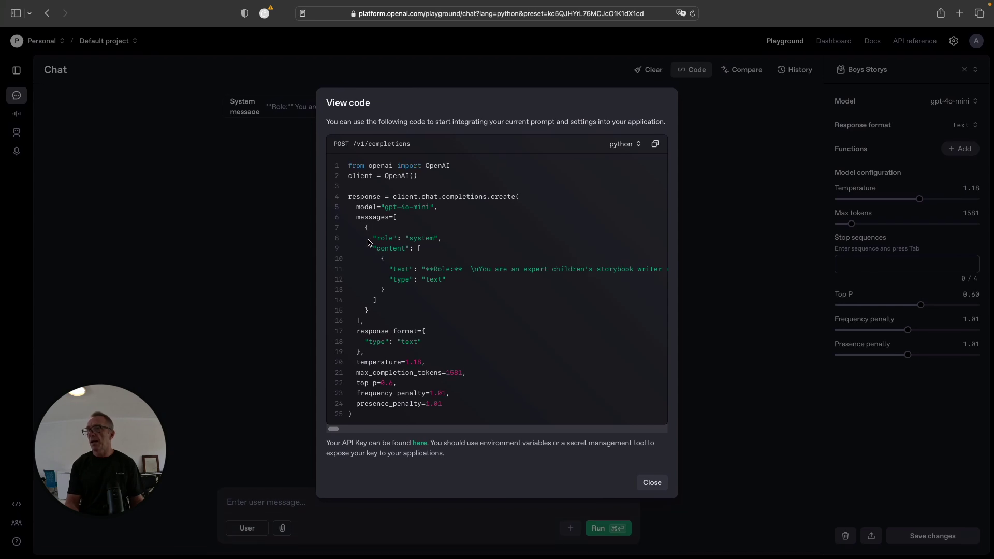
{"action": "left_click_drag", "start_coordinate": [345, 164], "coordinate": [351, 171]}
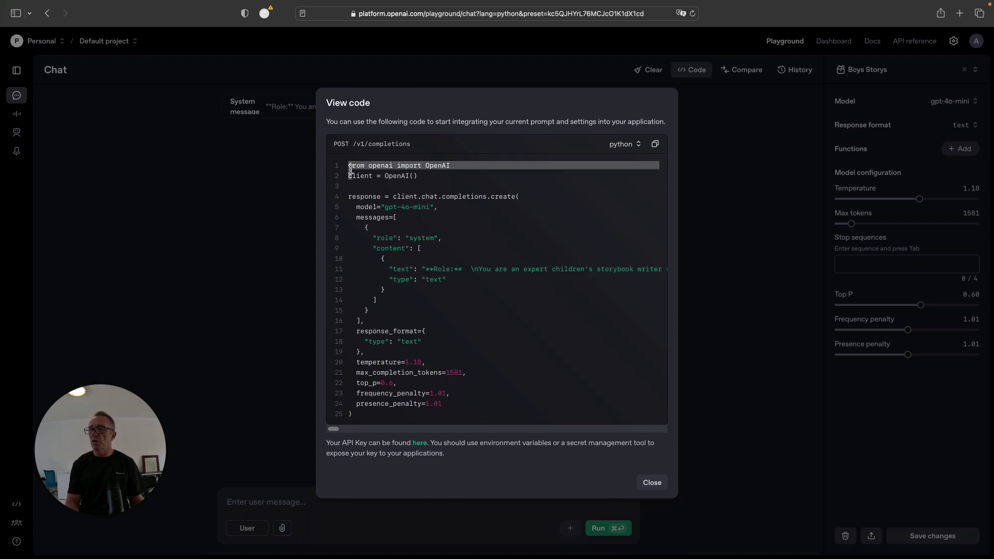
{"action": "left_click", "coordinate": [350, 166]}
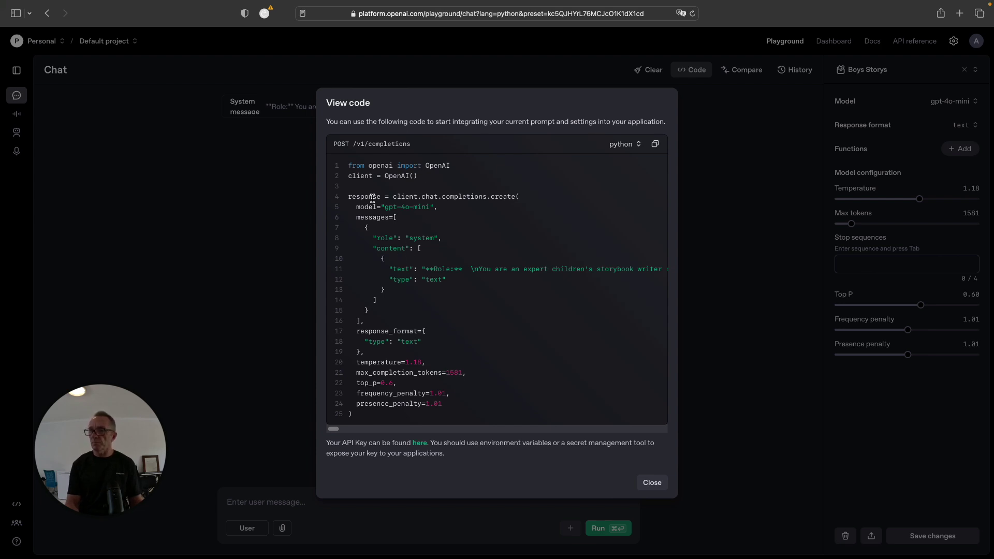
{"action": "scroll", "coordinate": [409, 326], "scroll_direction": "down", "scroll_amount": 1}
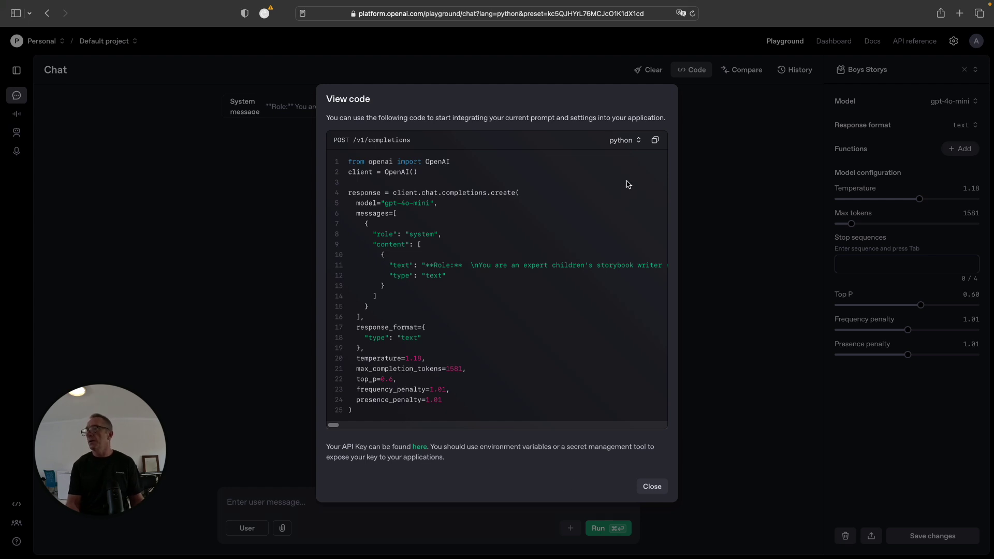
{"action": "left_click", "coordinate": [656, 142]}
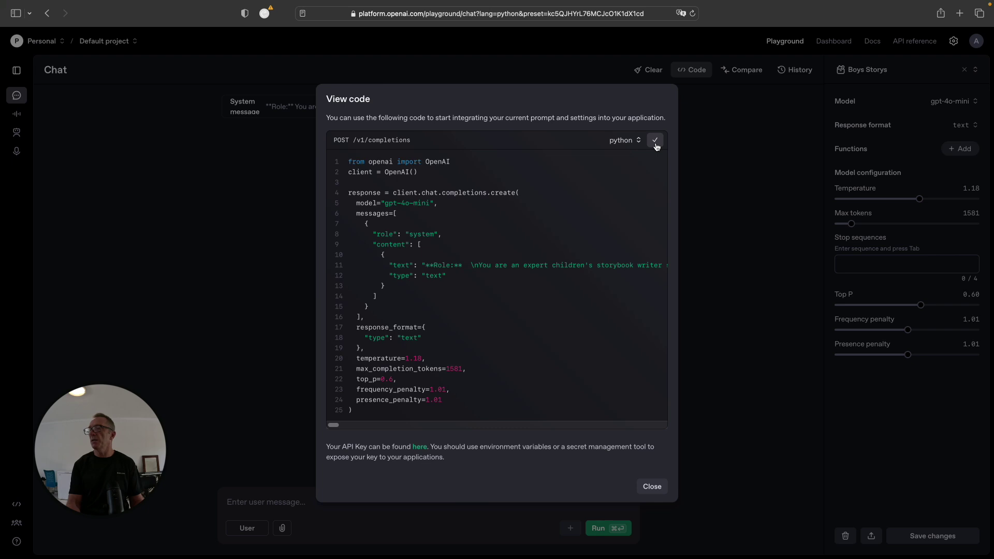